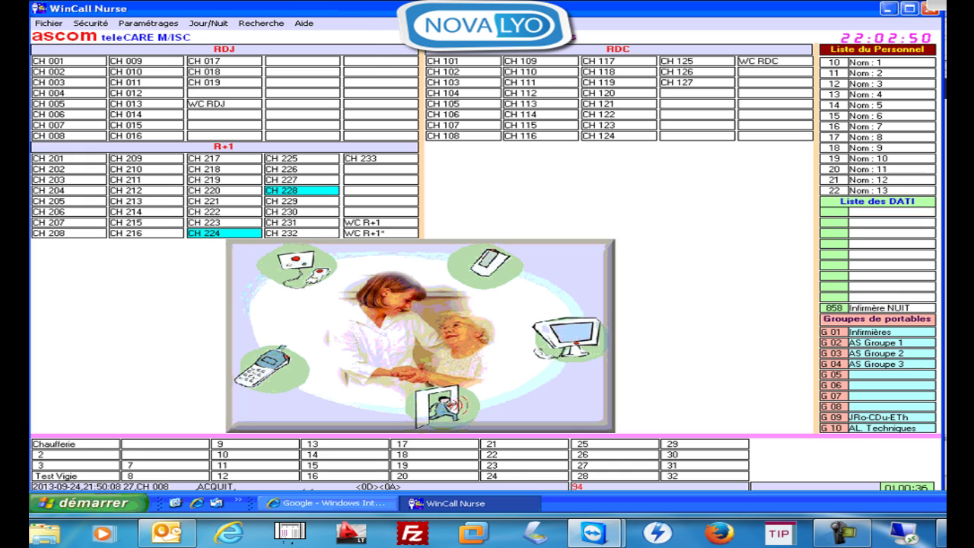
Open the multi-criteria call search and choose zone R+1 with call point CH 204
click(260, 23)
mouse_move(303, 38)
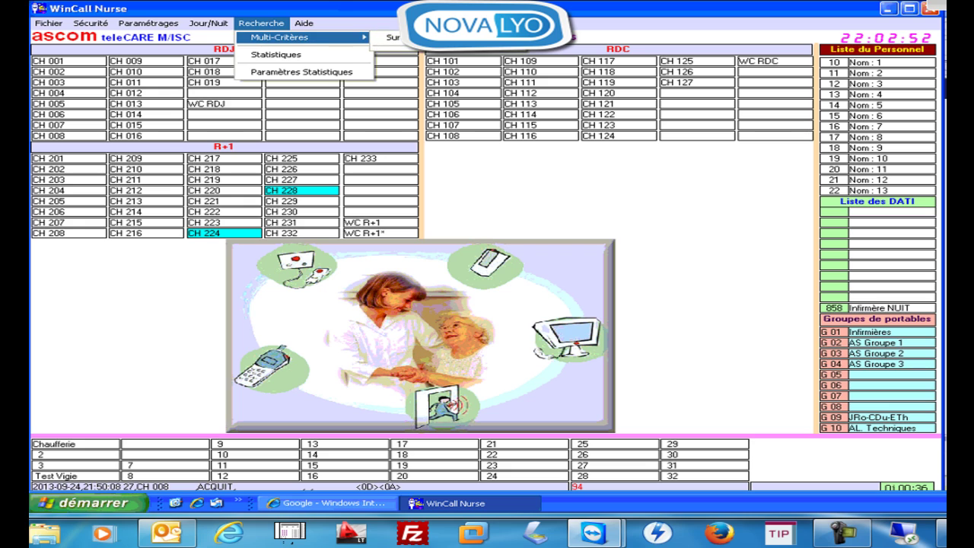
key(Down)
key(Return)
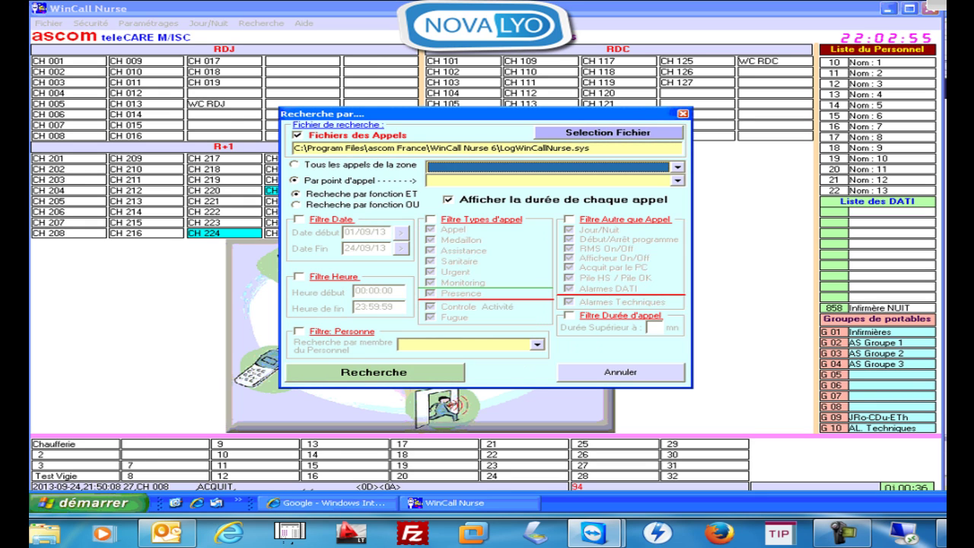
key(alt+Down)
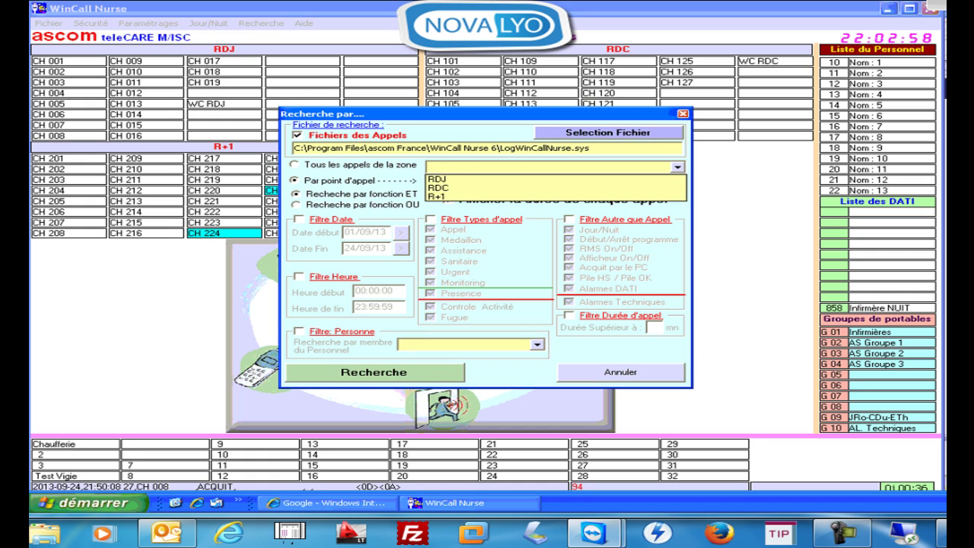
key(Down)
key(Down)
key(Down)
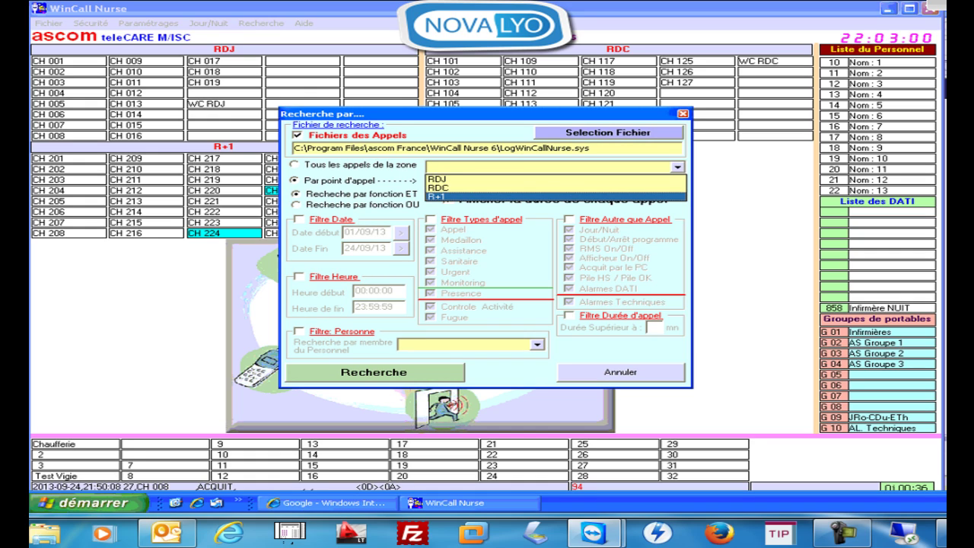
key(Return)
click(677, 181)
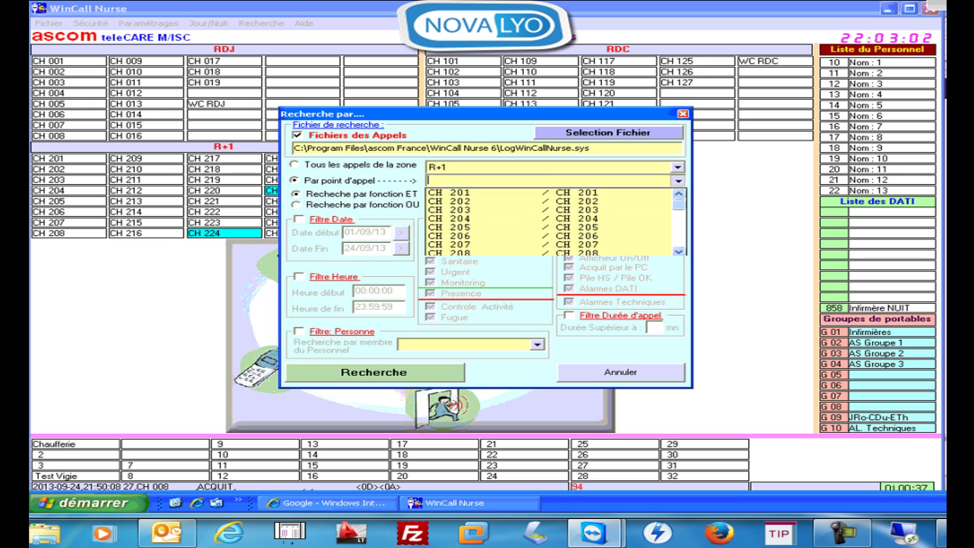
key(Return)
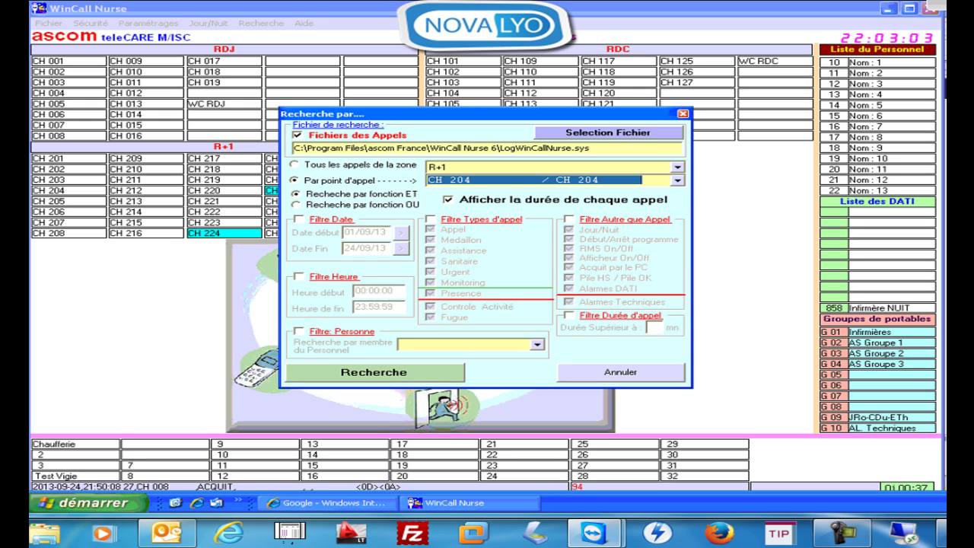
Filter the search by date with both start and end set to 20/09/13, leave the time filter off, and run it
click(299, 219)
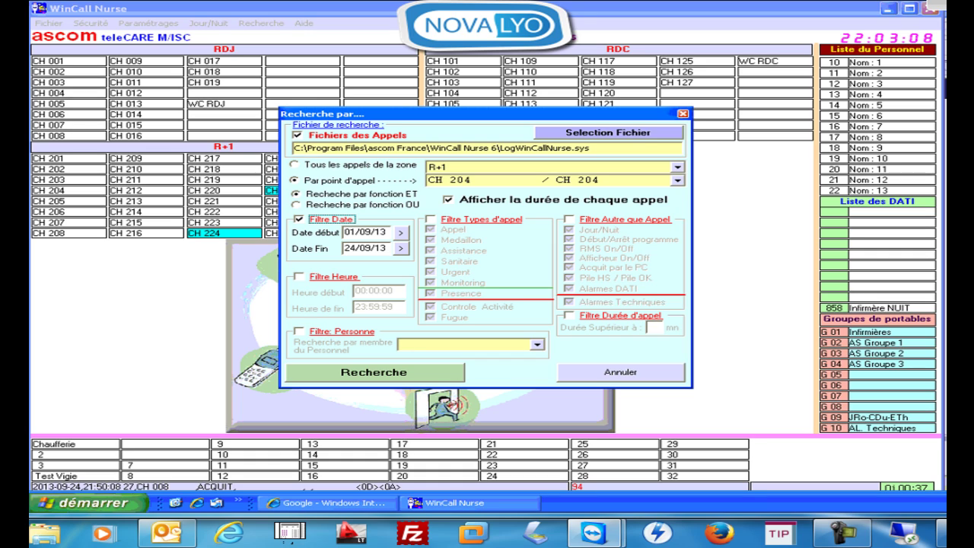
click(401, 233)
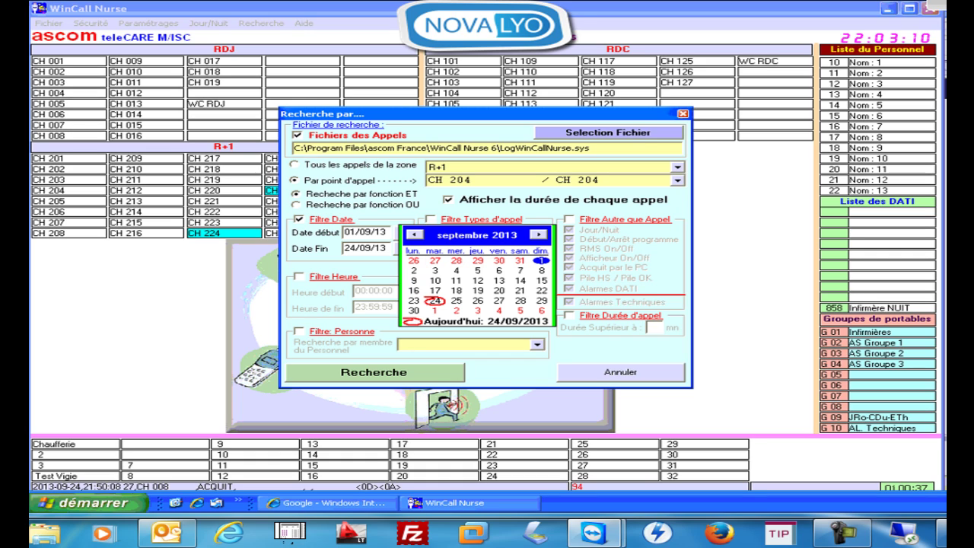
click(499, 291)
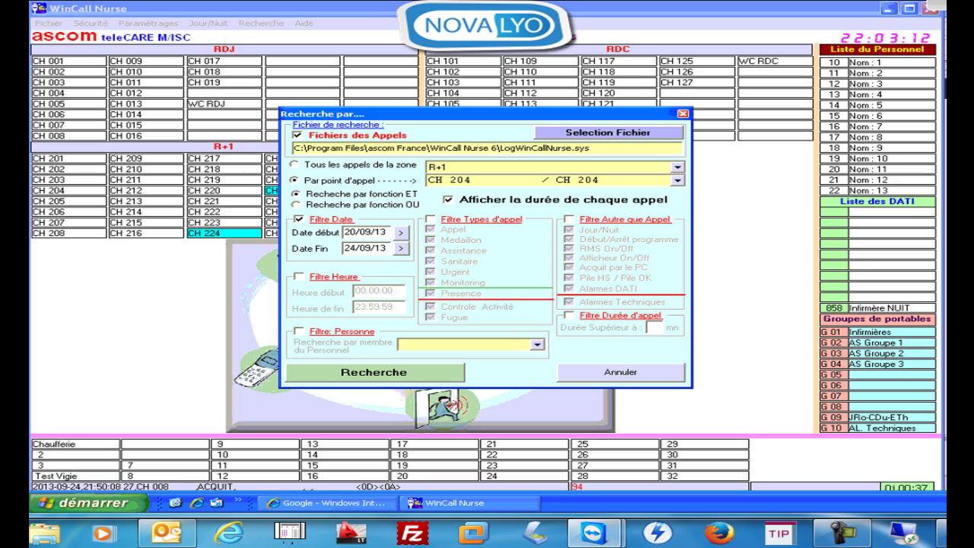
click(400, 248)
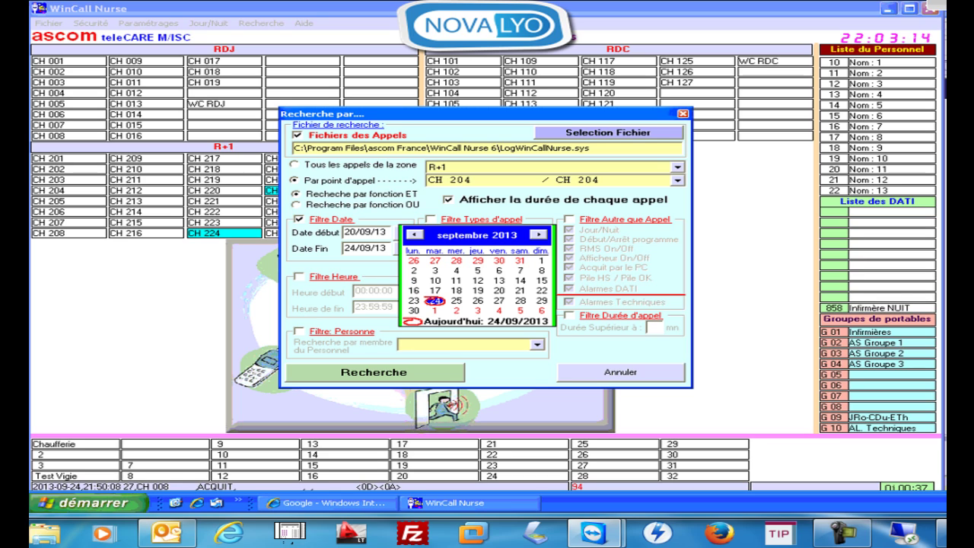
click(498, 290)
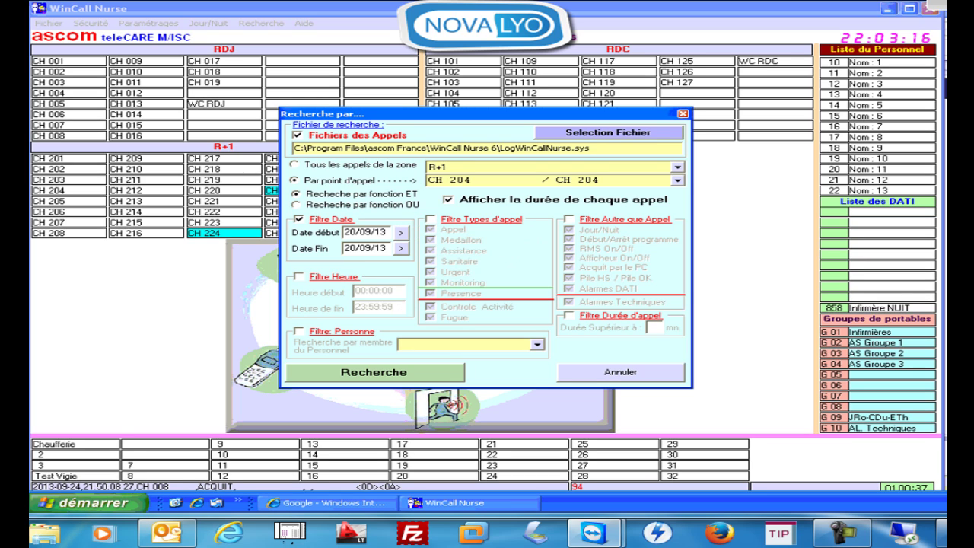
click(299, 276)
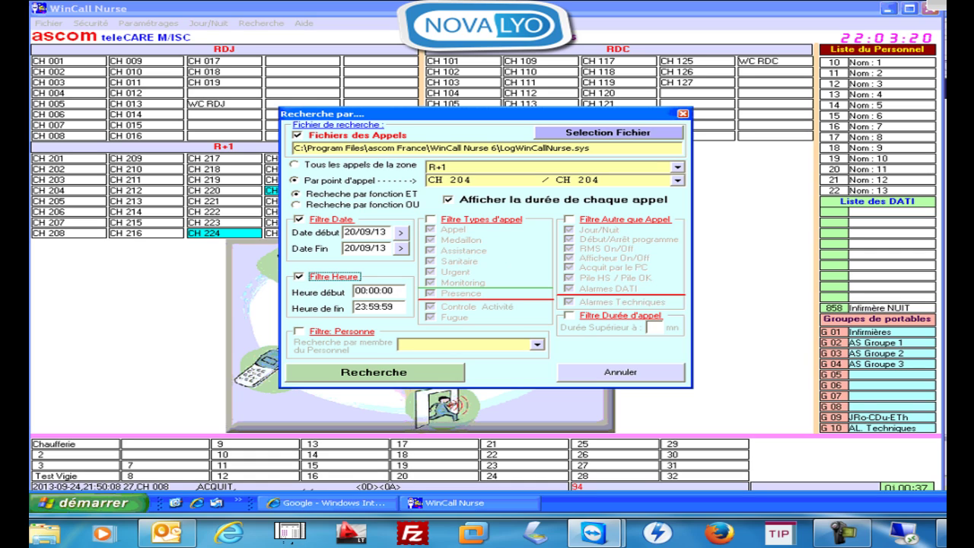
key(space)
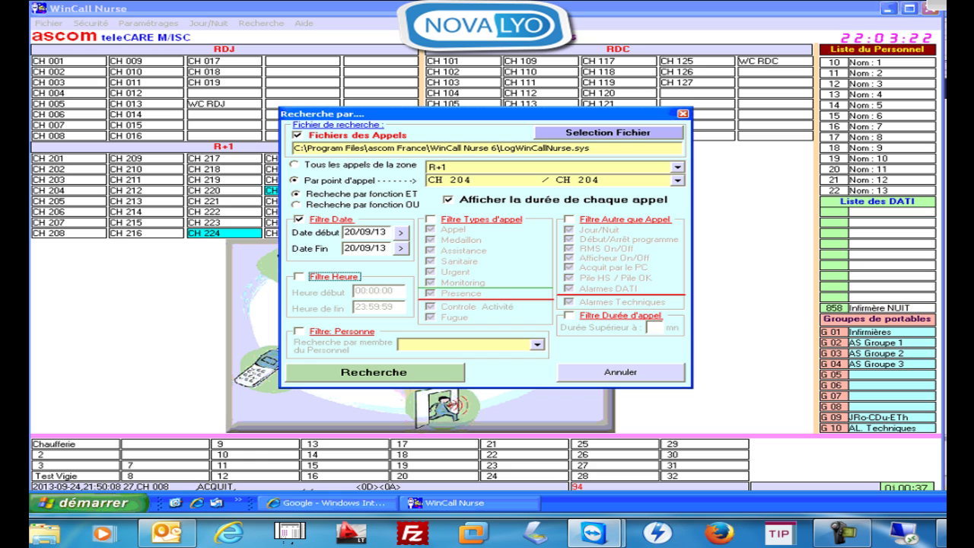
key(Return)
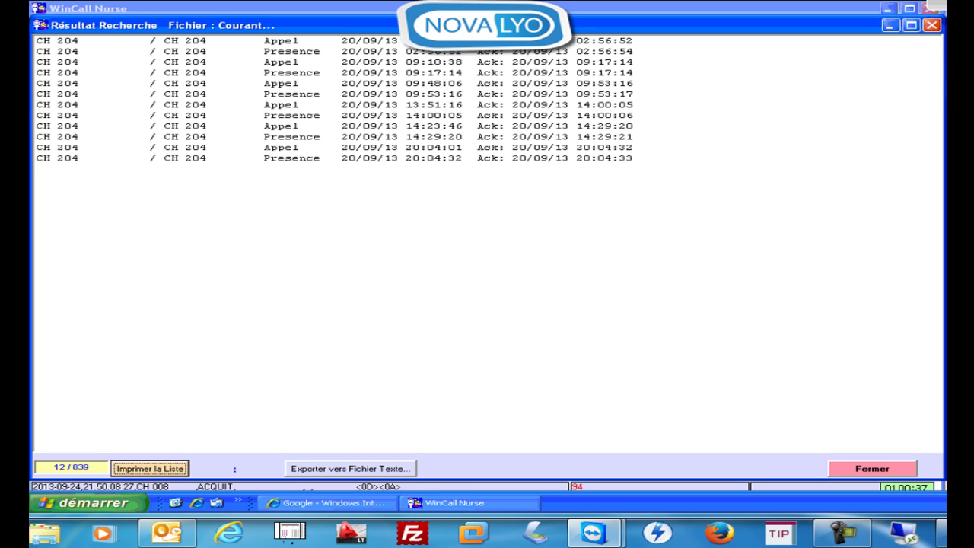
Examine the CH 204 call made at 09:48:06 and its matching presence record, and close the search results
click(333, 83)
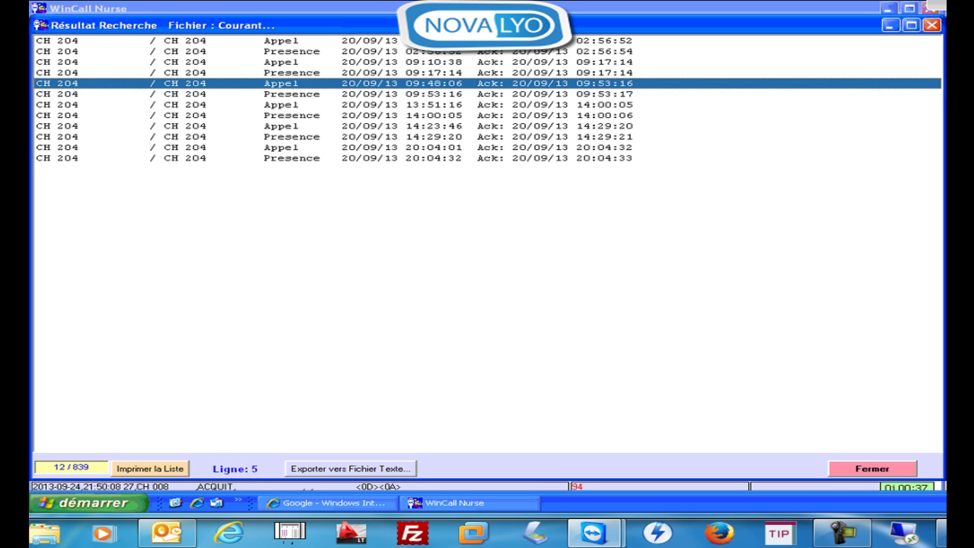
click(334, 93)
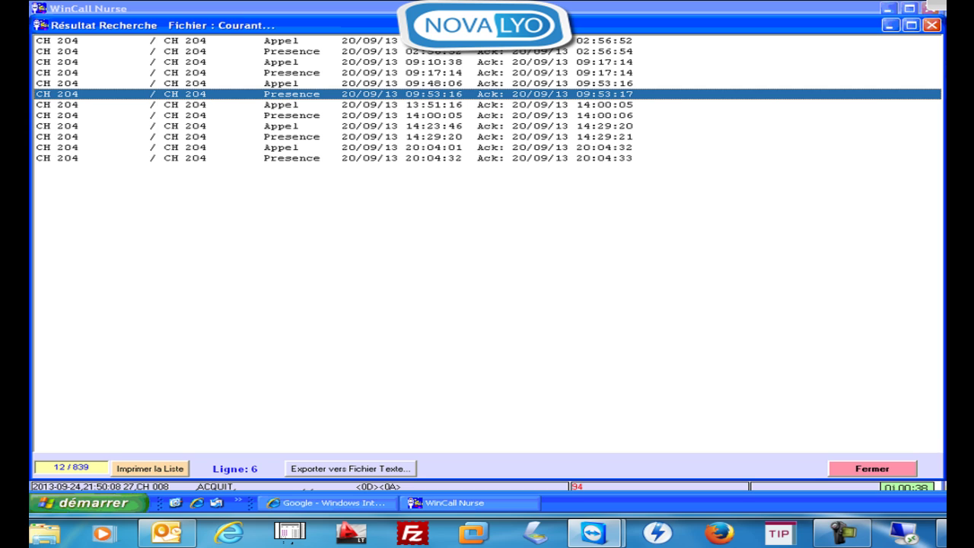
click(872, 468)
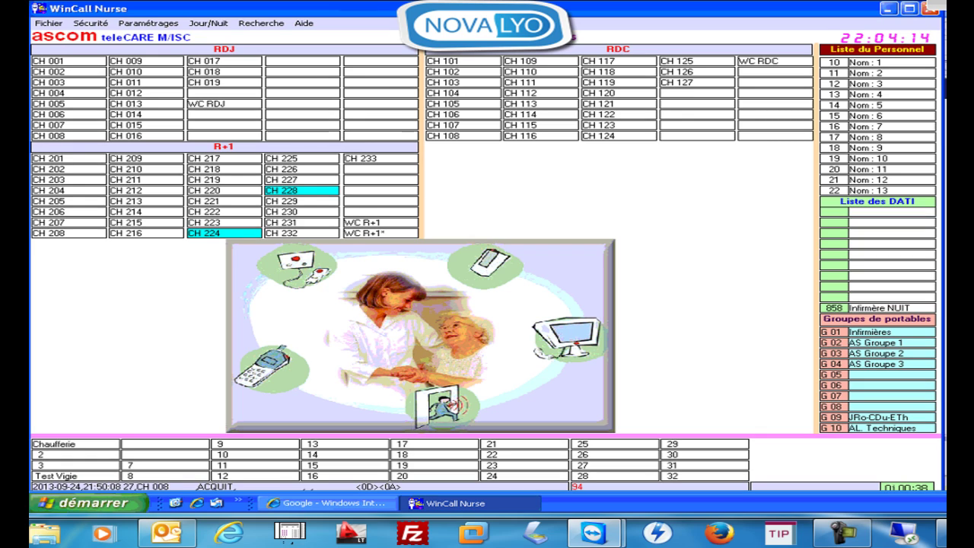
Generate the call statistics with the date filter enabled from 01/09/13 to 24/09/13
click(261, 23)
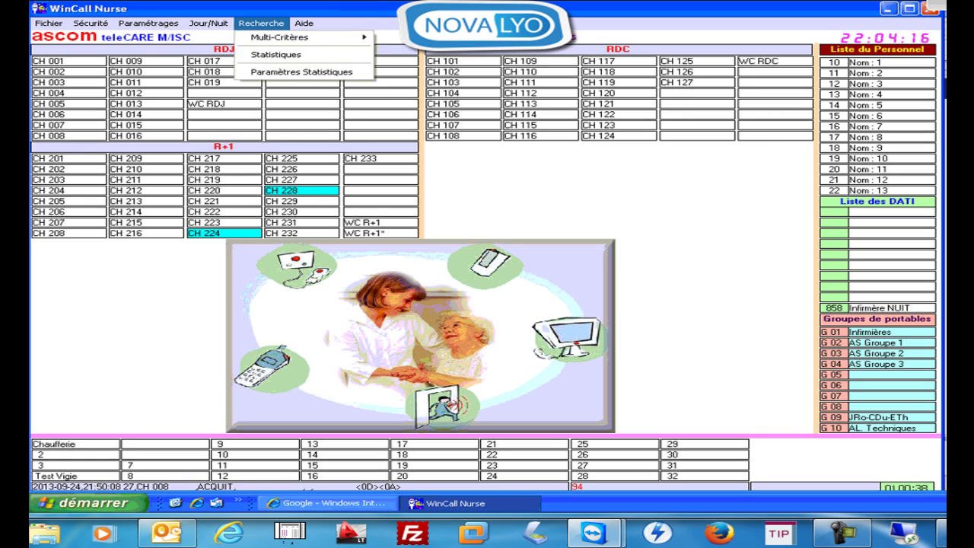
key(Down)
key(Down)
key(Return)
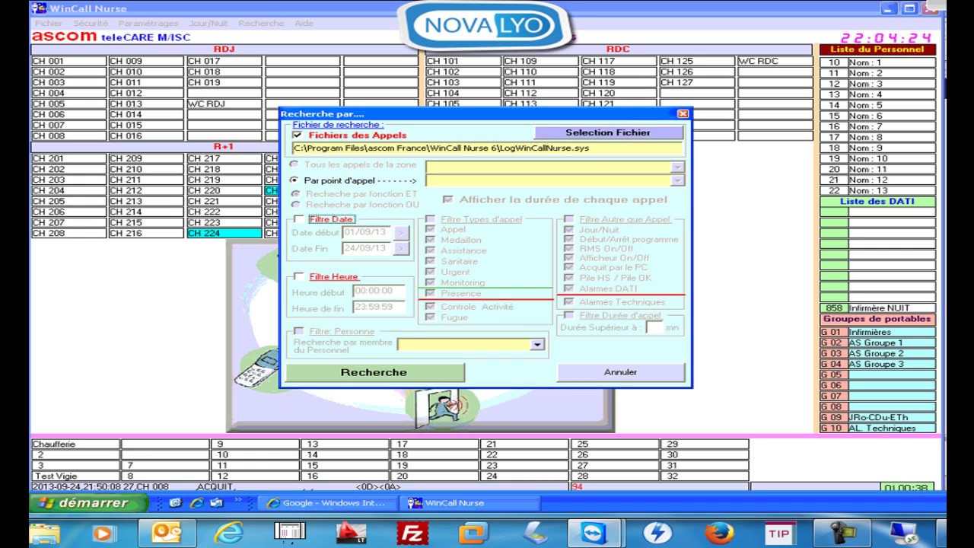
key(space)
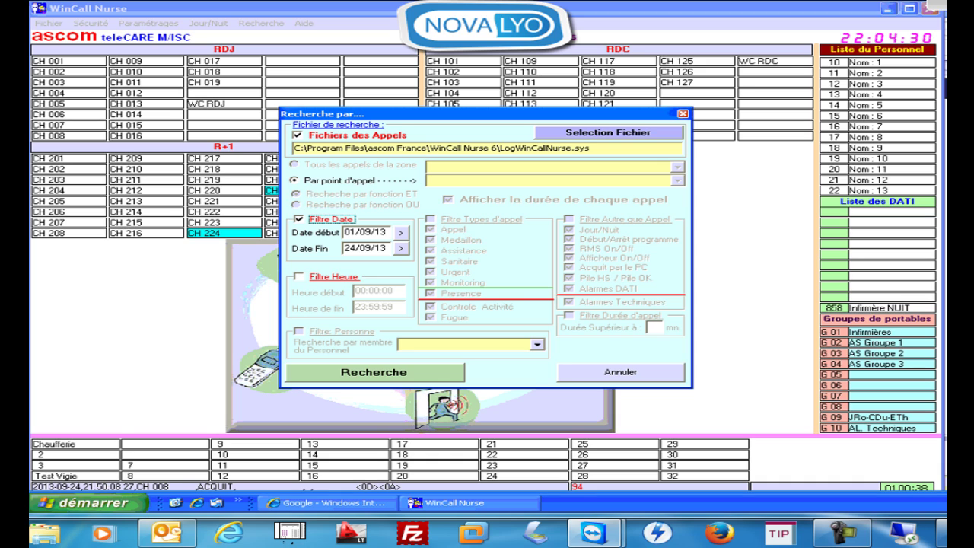
click(374, 372)
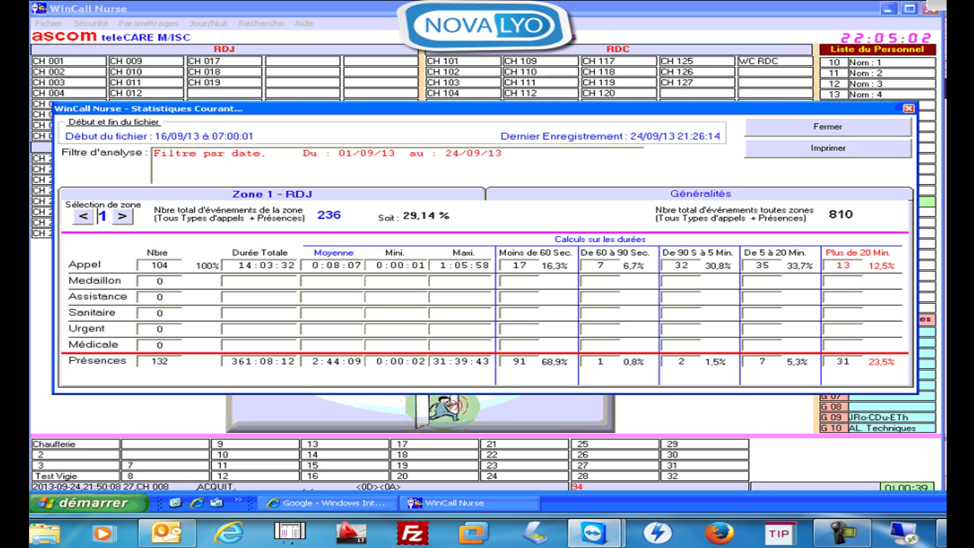
Review the call duration statistics for zones RDJ, RDC and R+1, and close the statistics
mouse_move(459, 265)
click(122, 216)
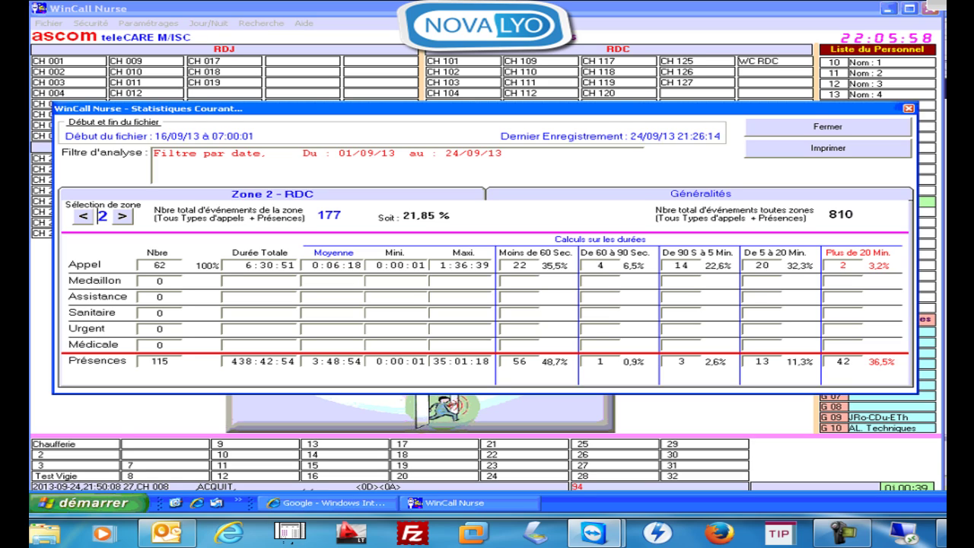
click(122, 217)
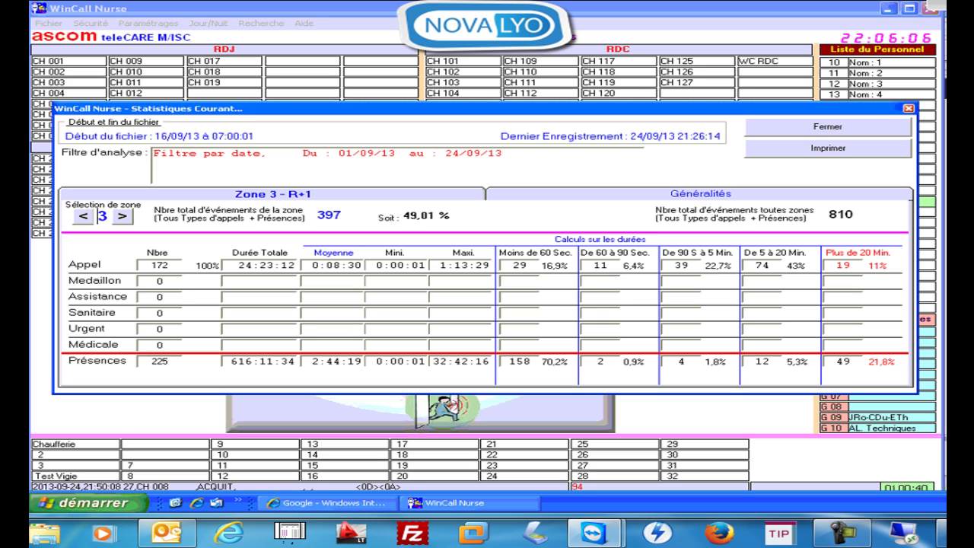
click(828, 127)
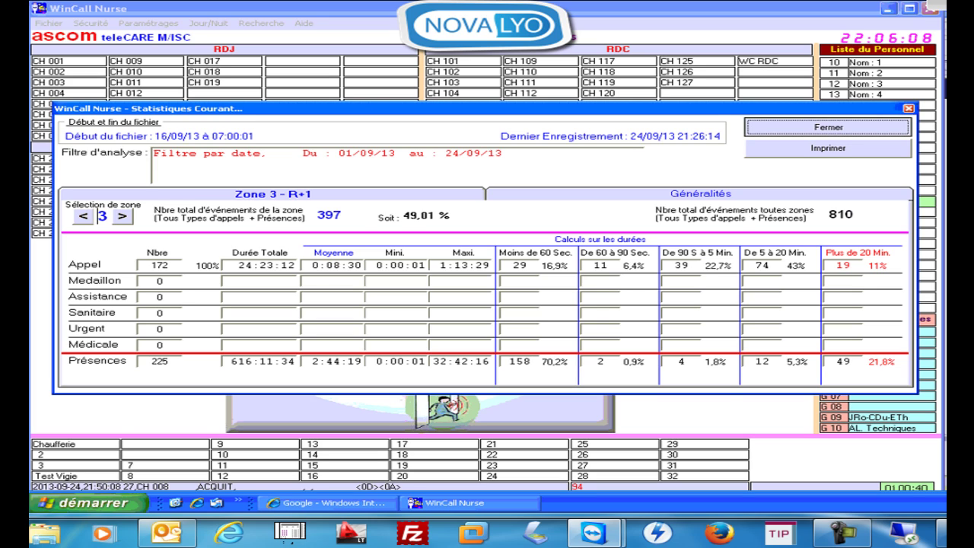
key(Return)
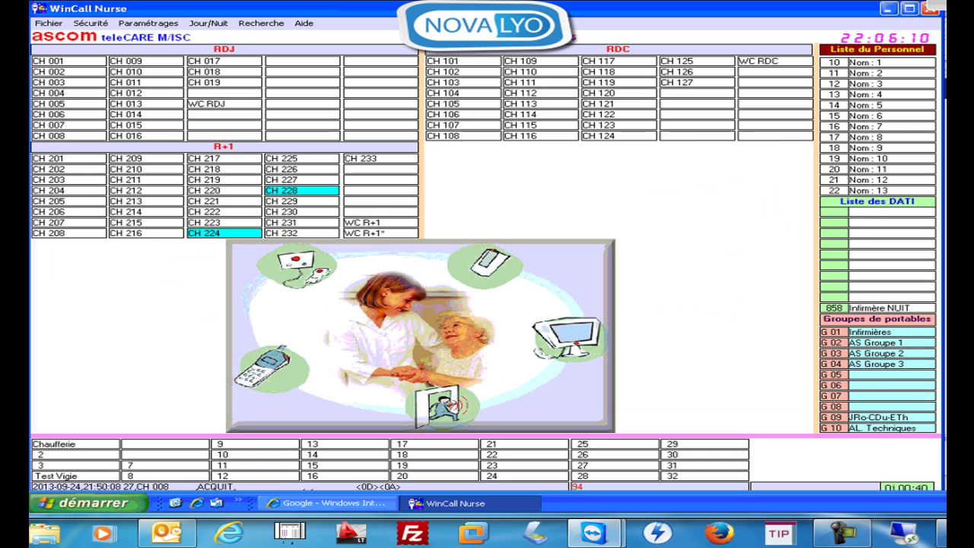